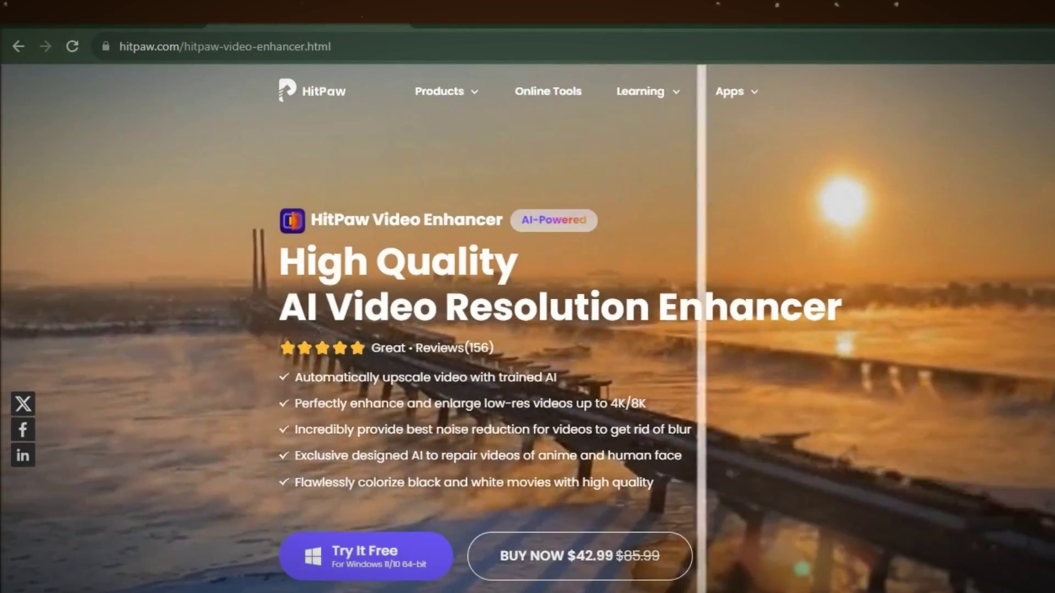
- Scroll the HitPaw Video Enhancer web page and start the free trial download
scroll(528, 296, down, 5)
scroll(527, 297, down, 5)
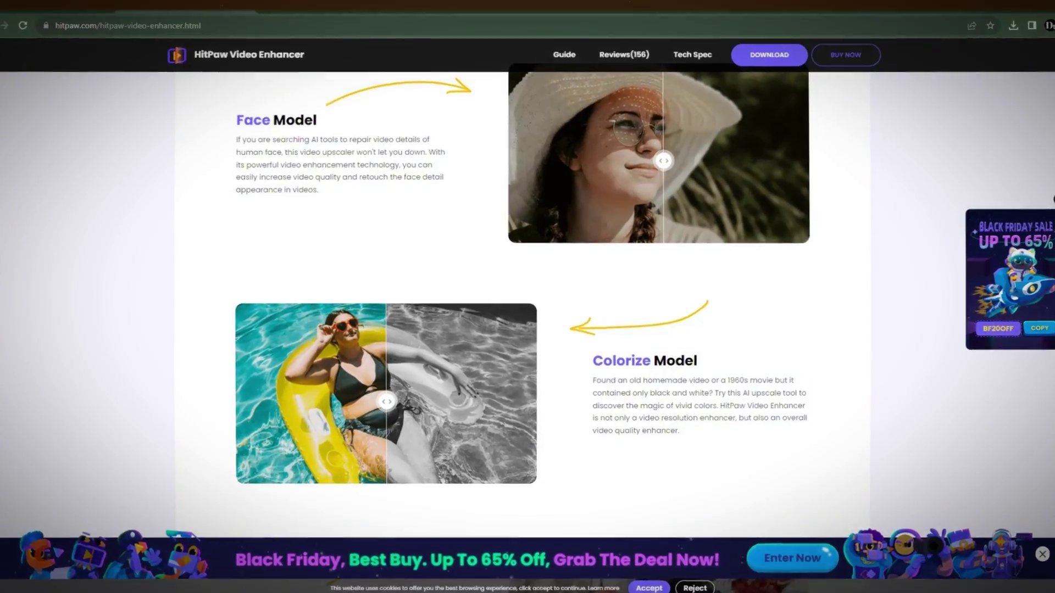
scroll(528, 329, down, 5)
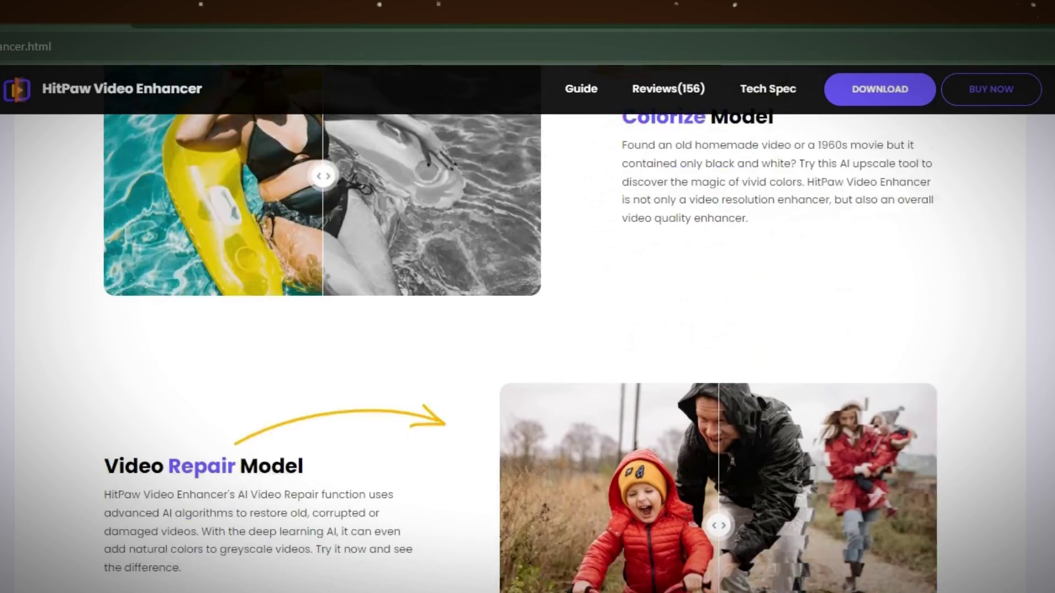
scroll(528, 330, down, 10)
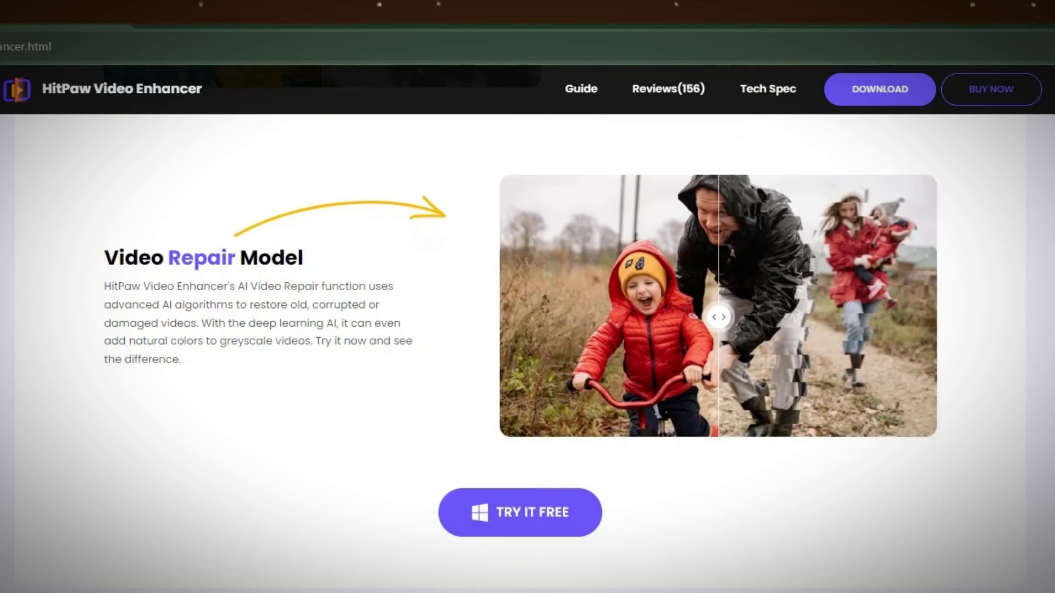
scroll(528, 330, down, 15)
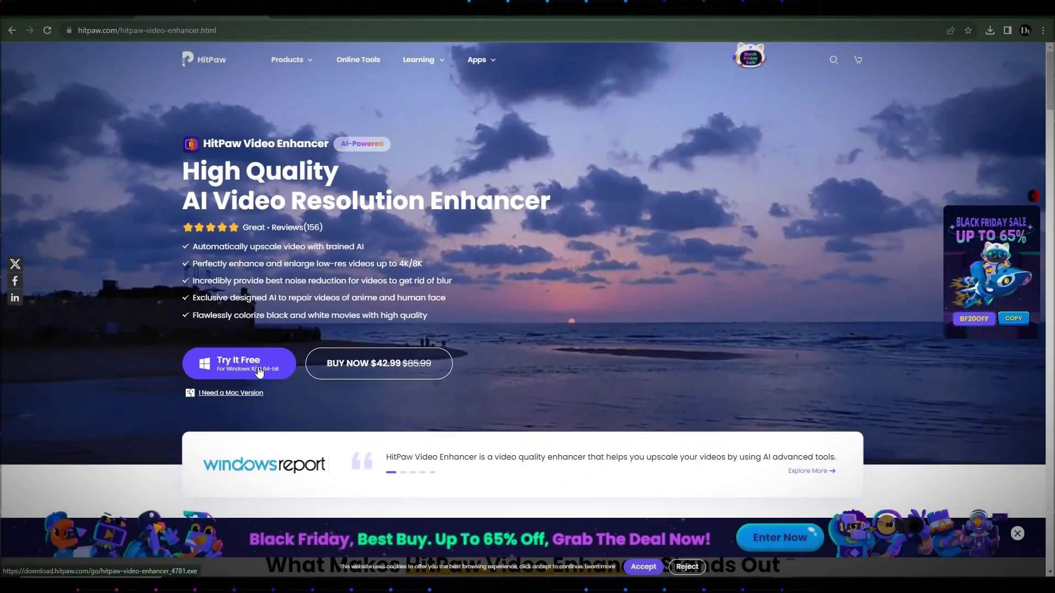
click(388, 392)
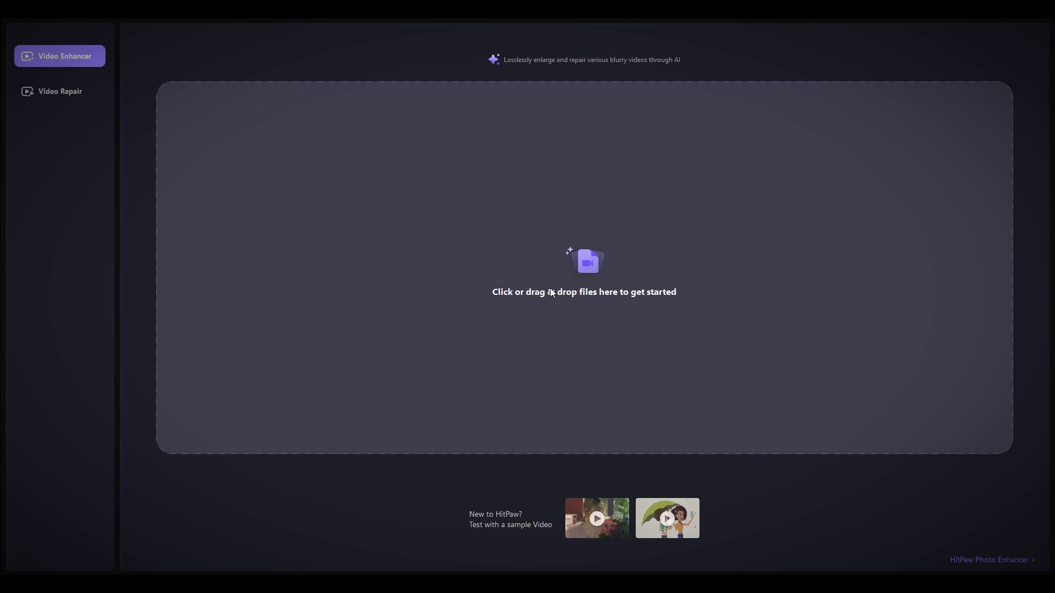
- Import the soccer MP4 by dragging it from Explorer into the enhancer's drop zone
click(553, 293)
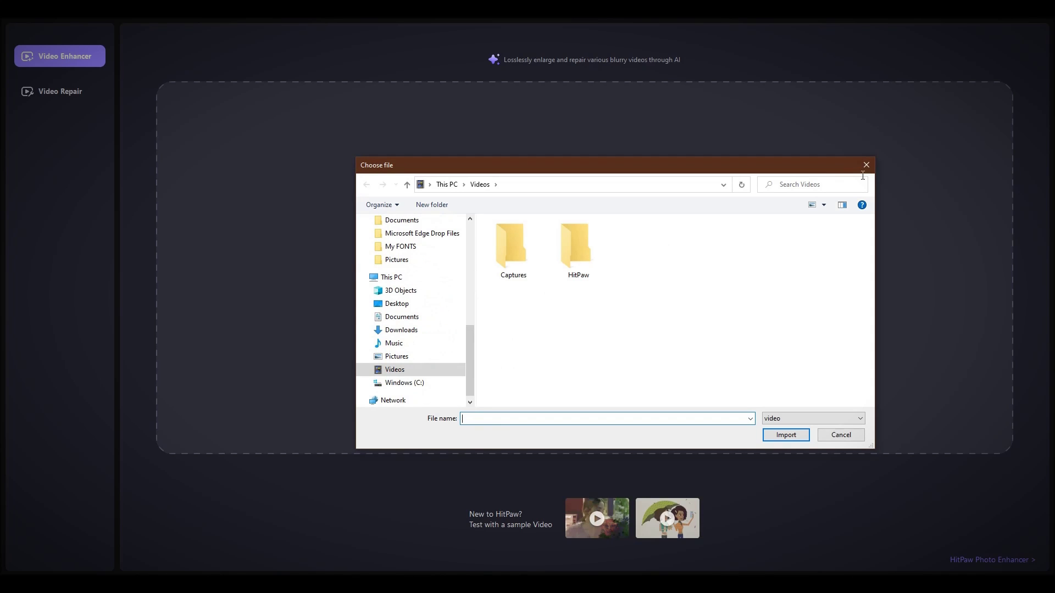
click(867, 165)
drag(201, 394, 627, 330)
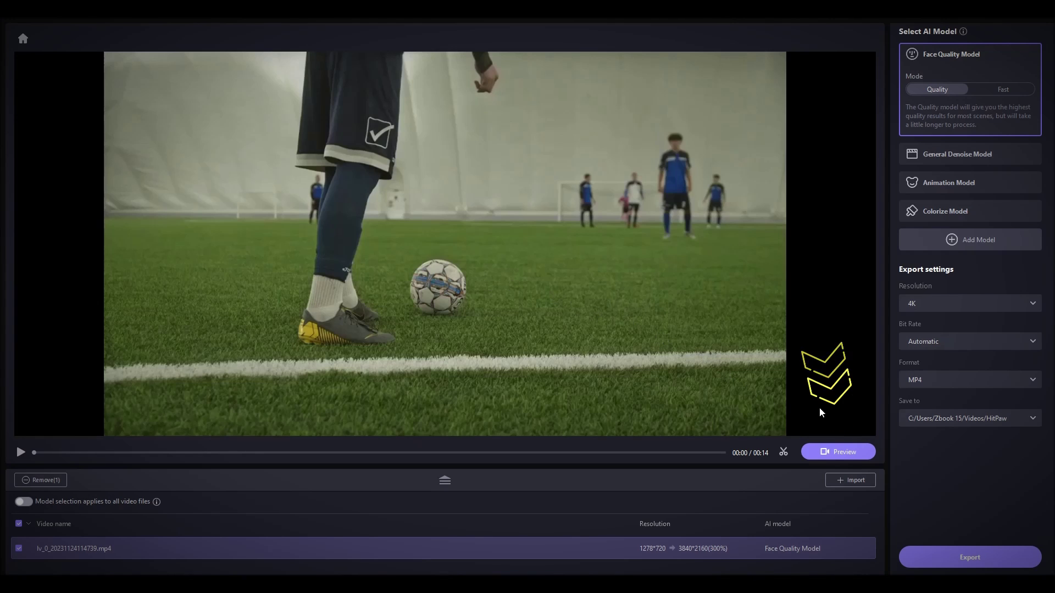
- Expand, then collapse the imported-video list and resize the panel below the preview
click(445, 482)
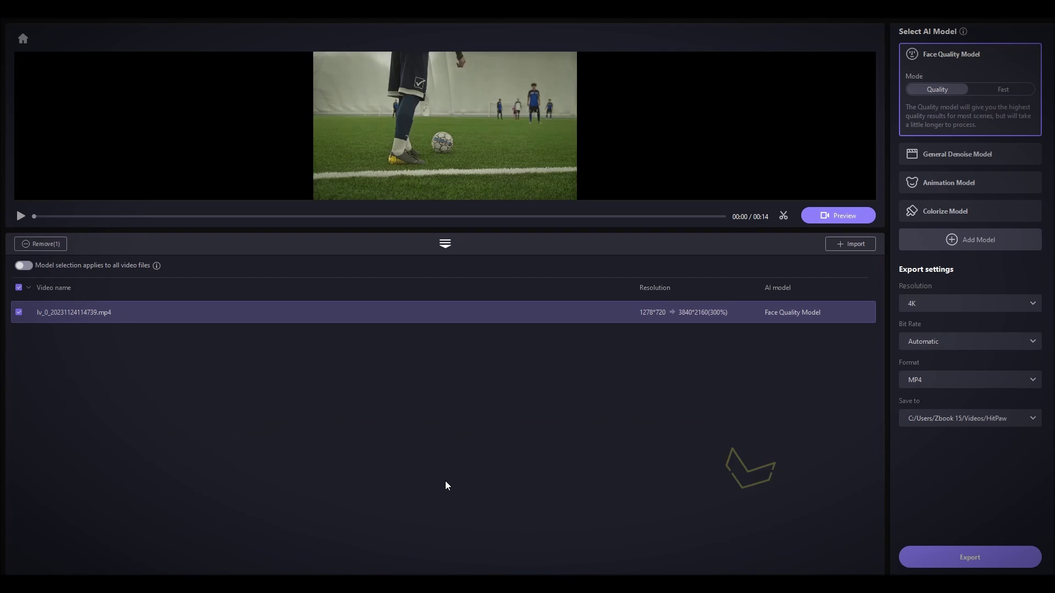
click(446, 244)
drag(449, 446, 459, 417)
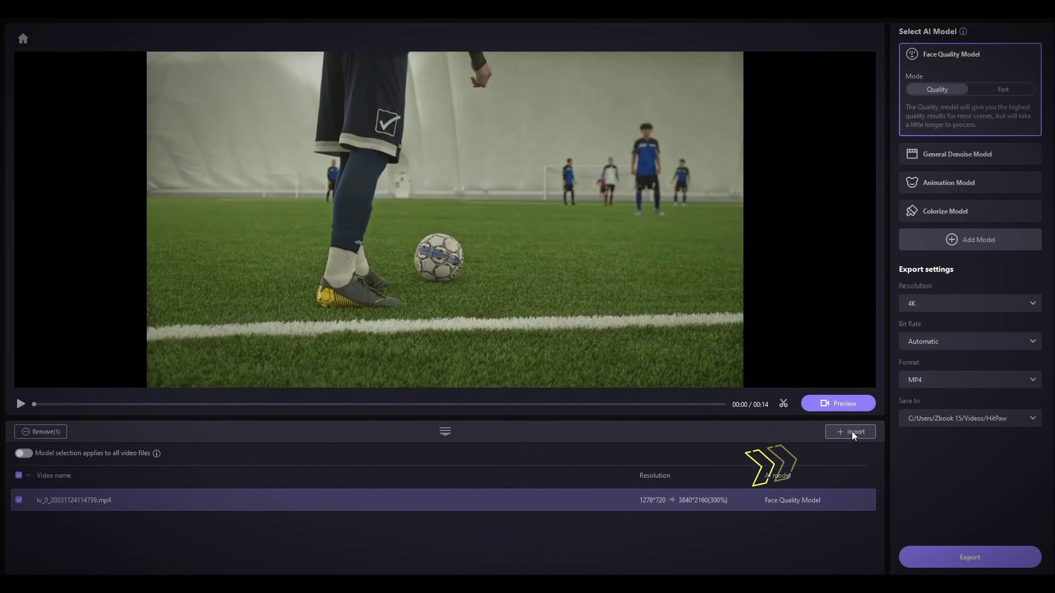
- Set Face Quality Mode to Fast, pick General Denoise then Animation Model, then open Add Model
mouse_move(869, 501)
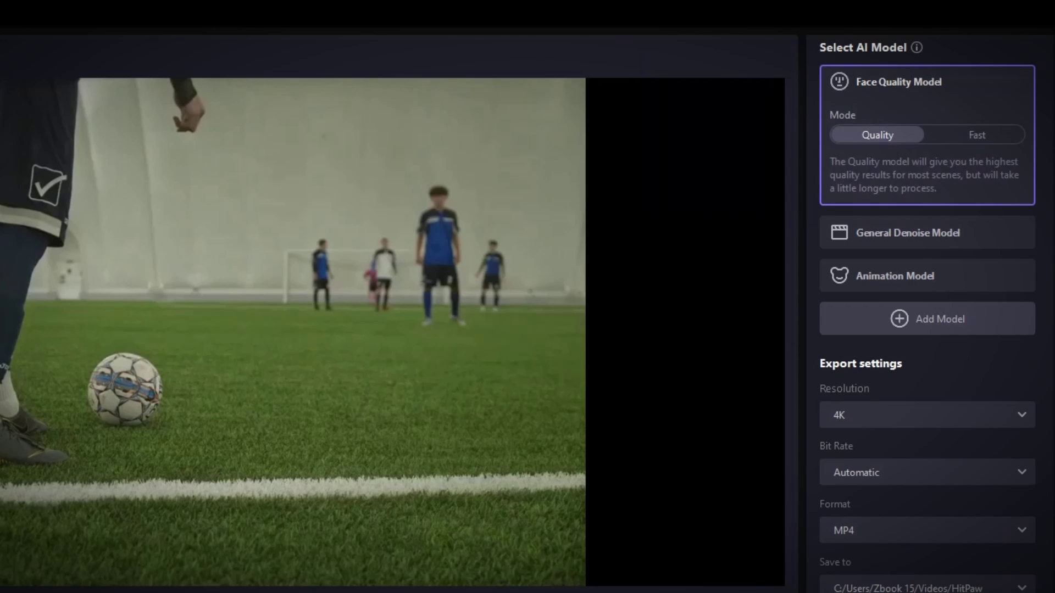
mouse_move(948, 68)
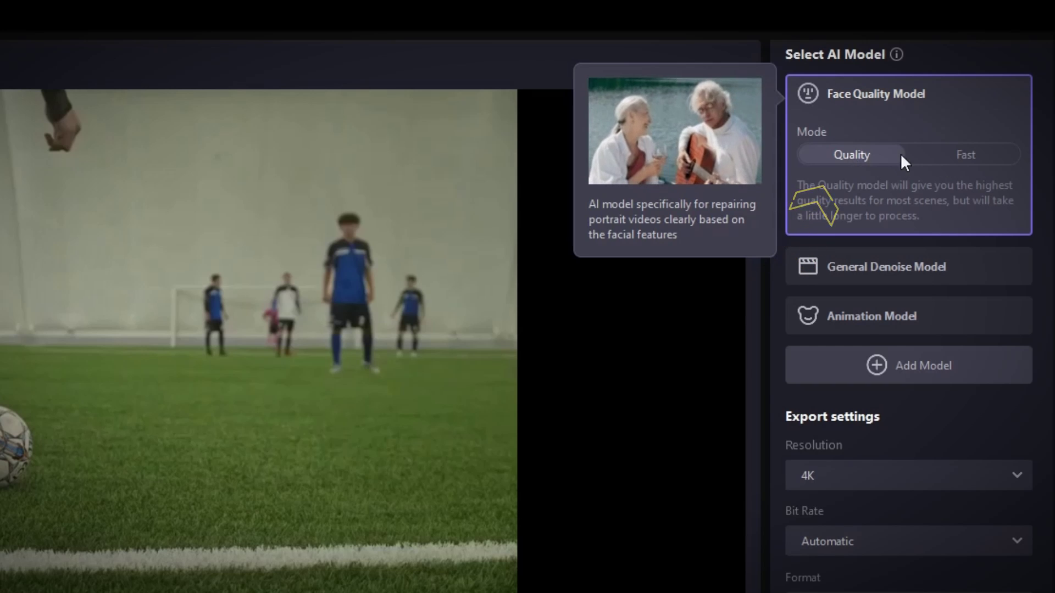
click(959, 156)
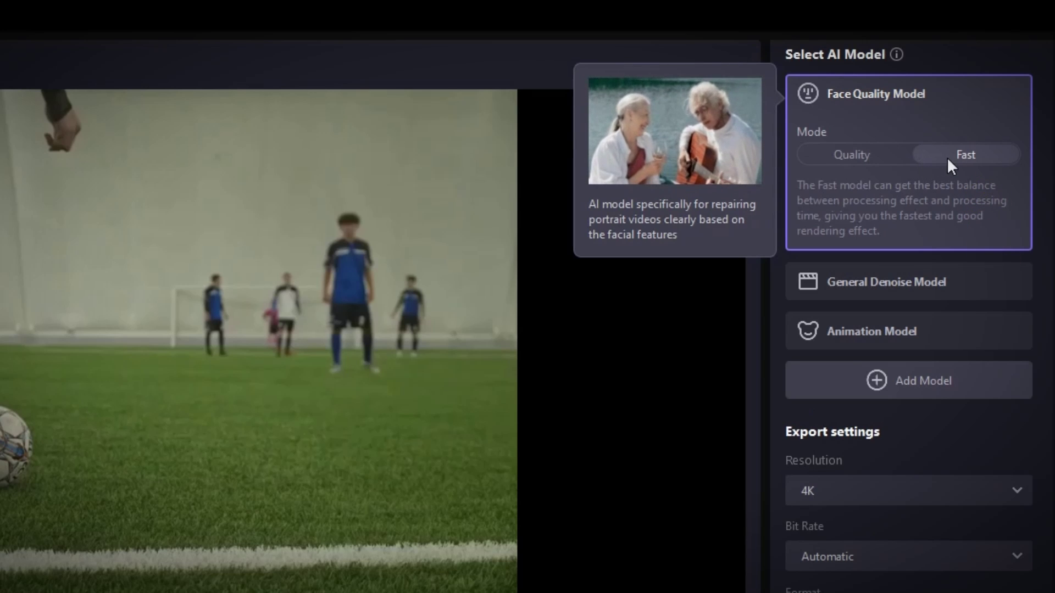
click(896, 281)
click(892, 316)
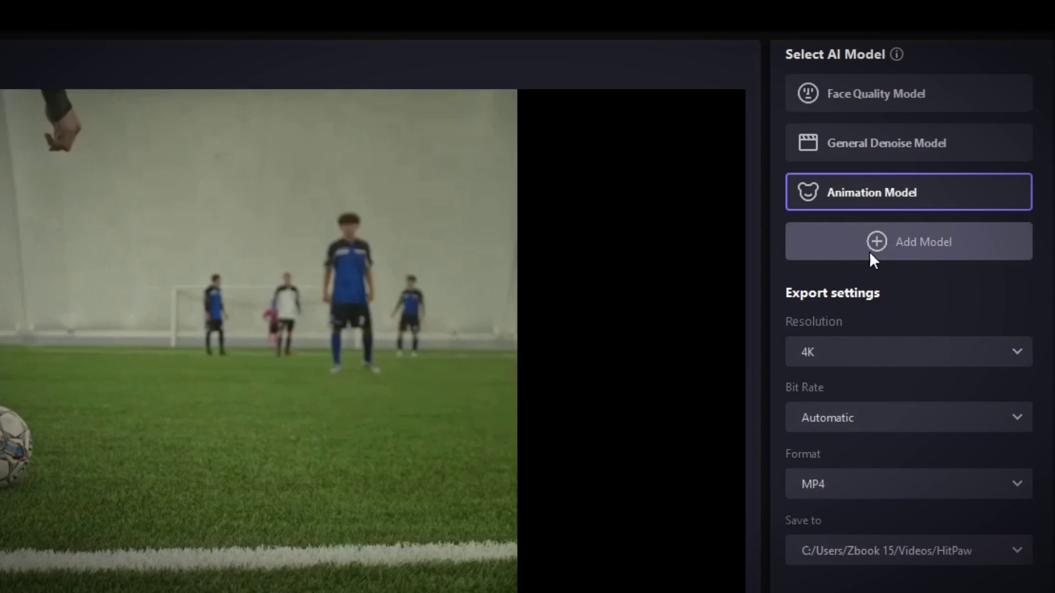
click(891, 246)
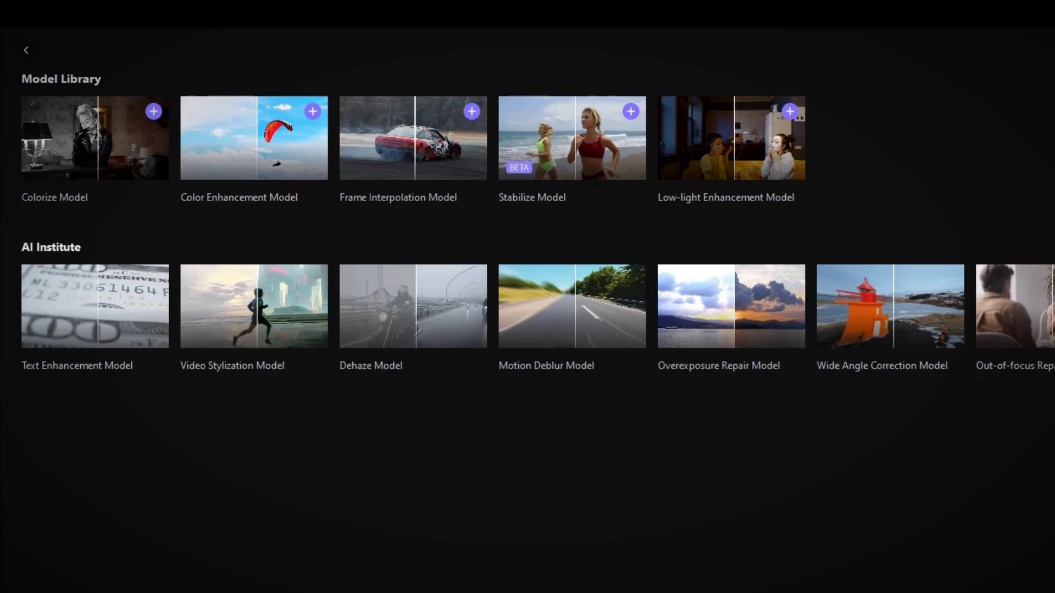
- Add the Colorize Model from the Model Library to the clip's model list
click(157, 113)
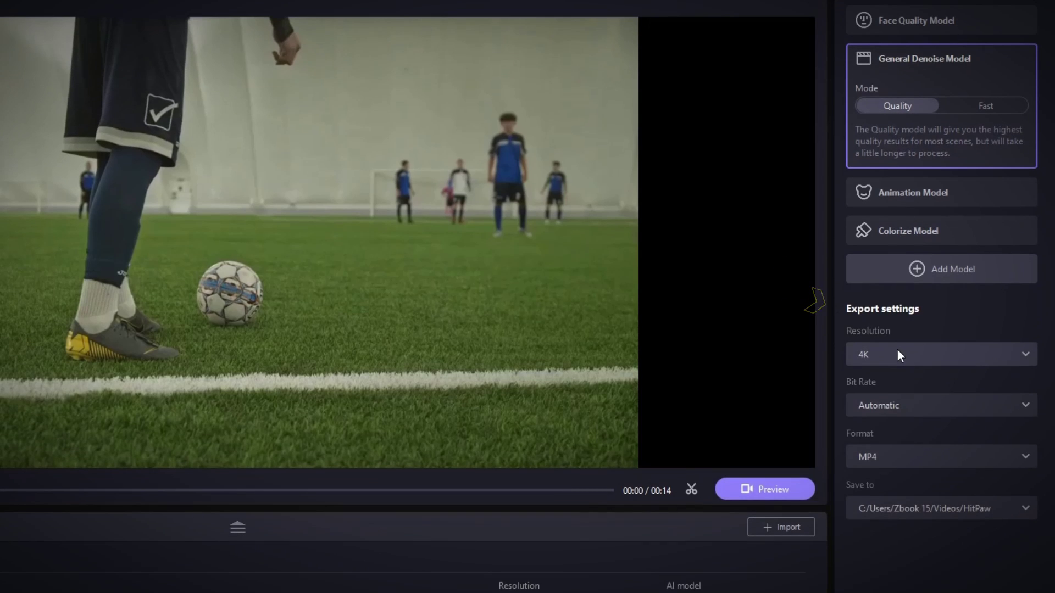
- Confirm output resolution stays at 4K and bit rate stays on Automatic
click(897, 352)
click(890, 503)
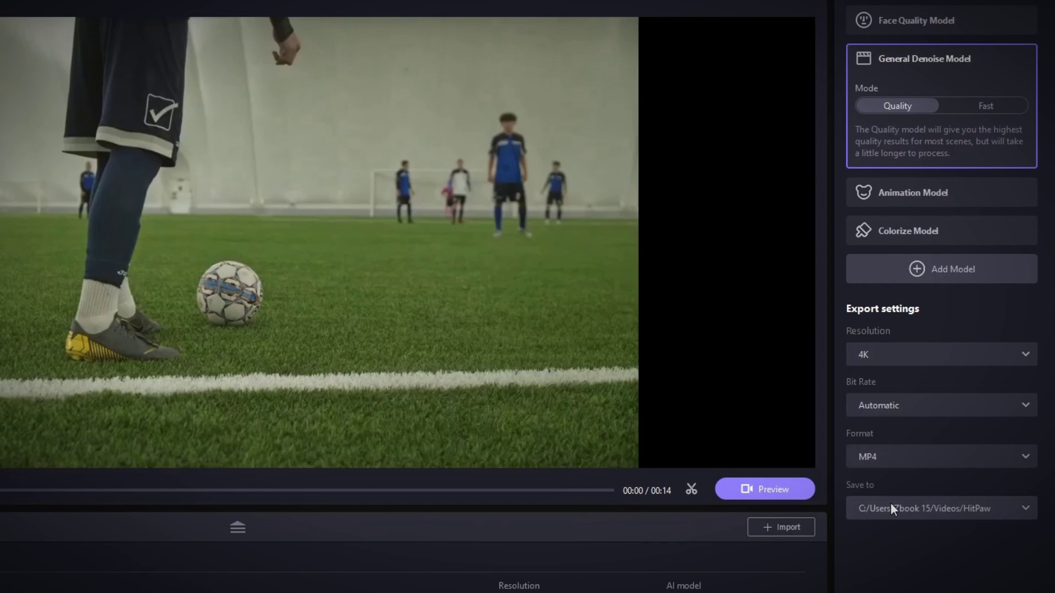
click(900, 410)
click(899, 410)
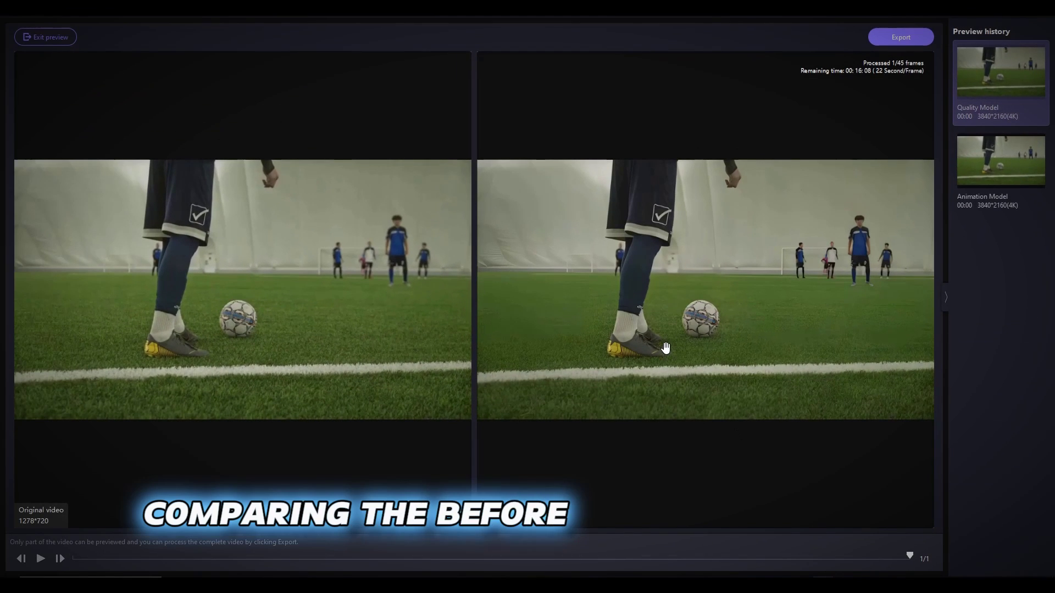
- Zoom into and pan the soccer before/after comparison, then exit the preview
scroll(665, 348, up, 3)
scroll(666, 348, up, 2)
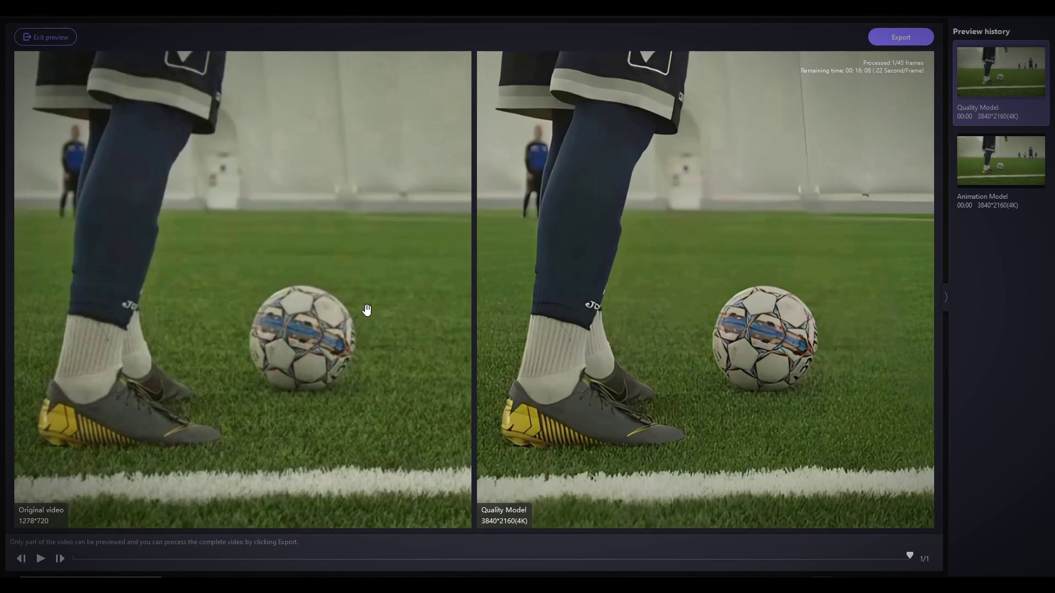
drag(365, 308, 4, 307)
drag(717, 310, 679, 346)
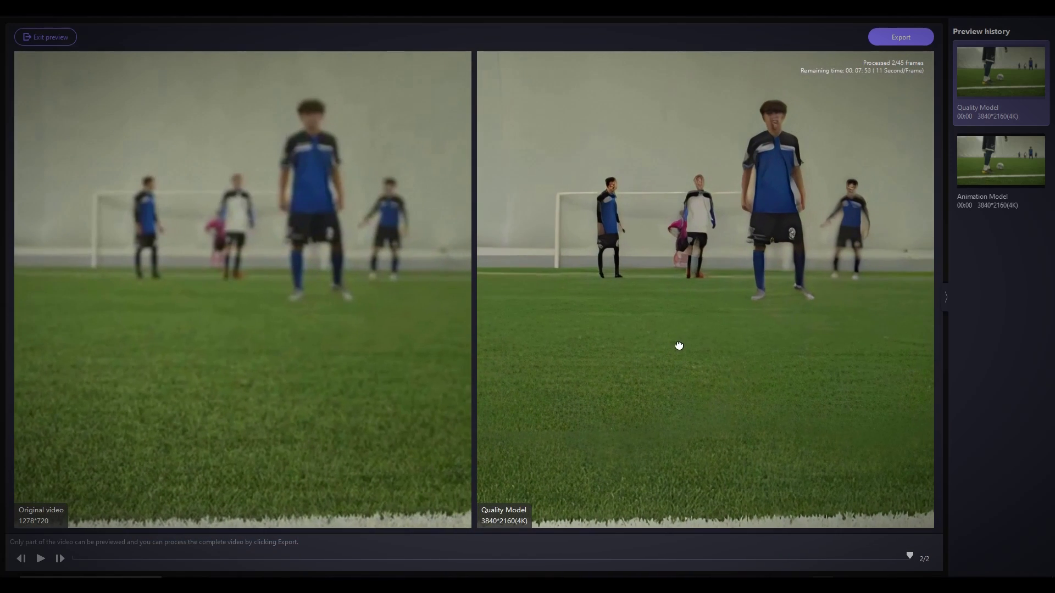
scroll(686, 313, down, 2)
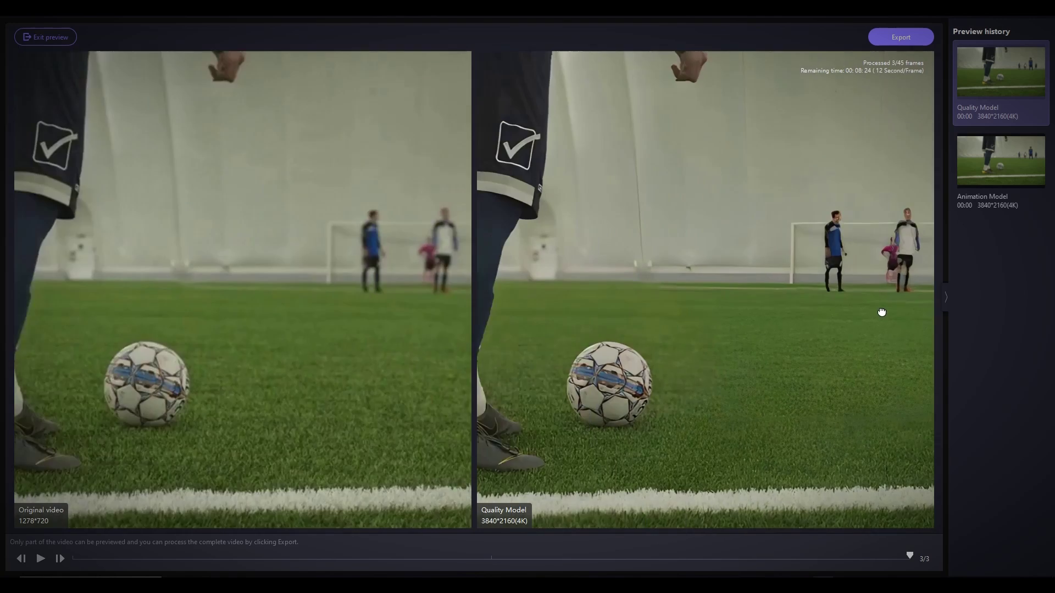
drag(703, 385, 743, 378)
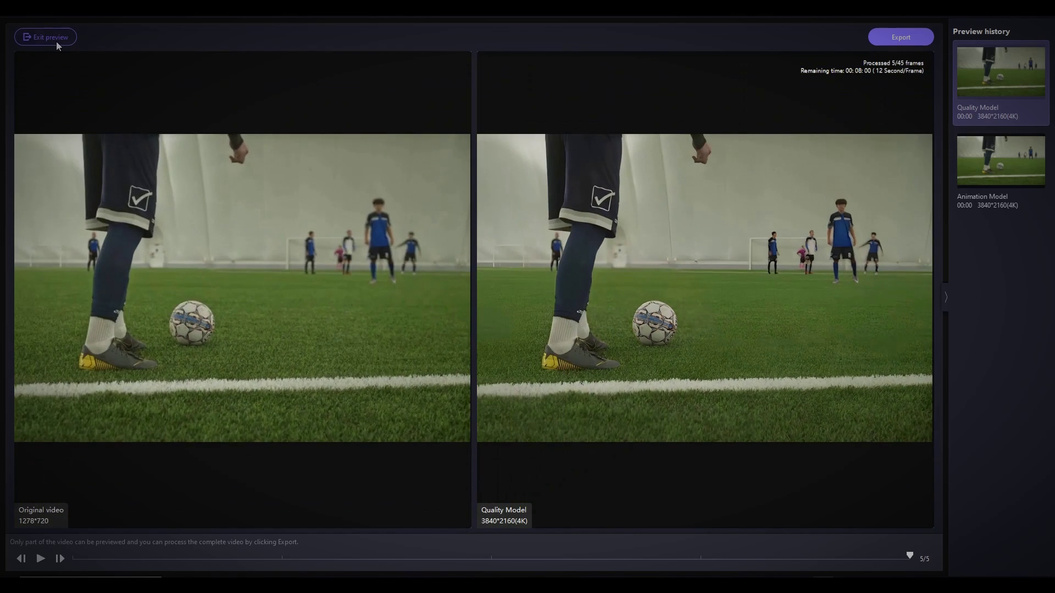
click(47, 37)
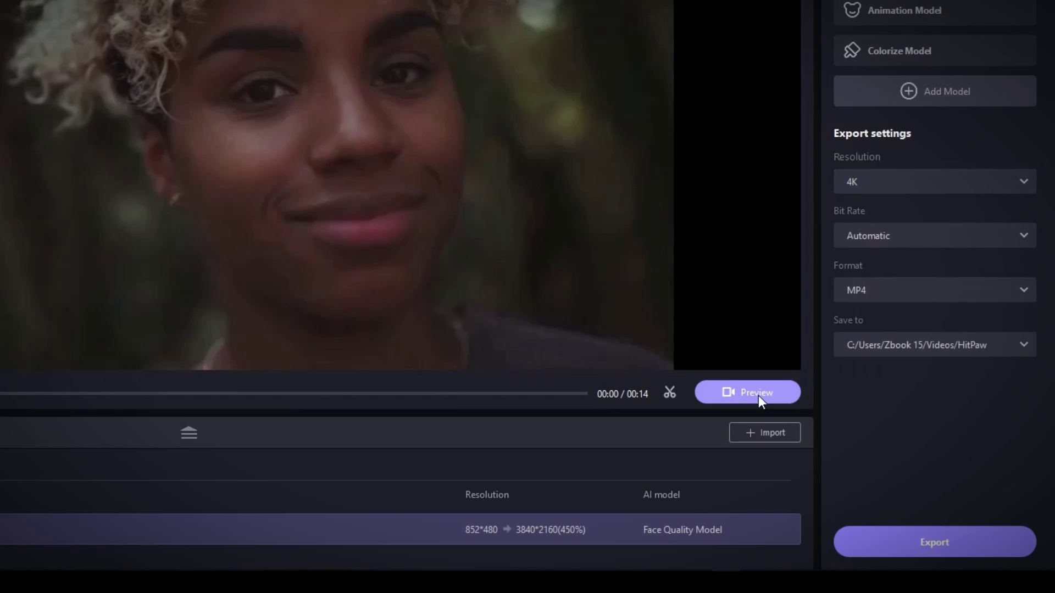
- Preview the portrait clip's 4K Face Quality result and zoom and pan the face comparison
click(757, 393)
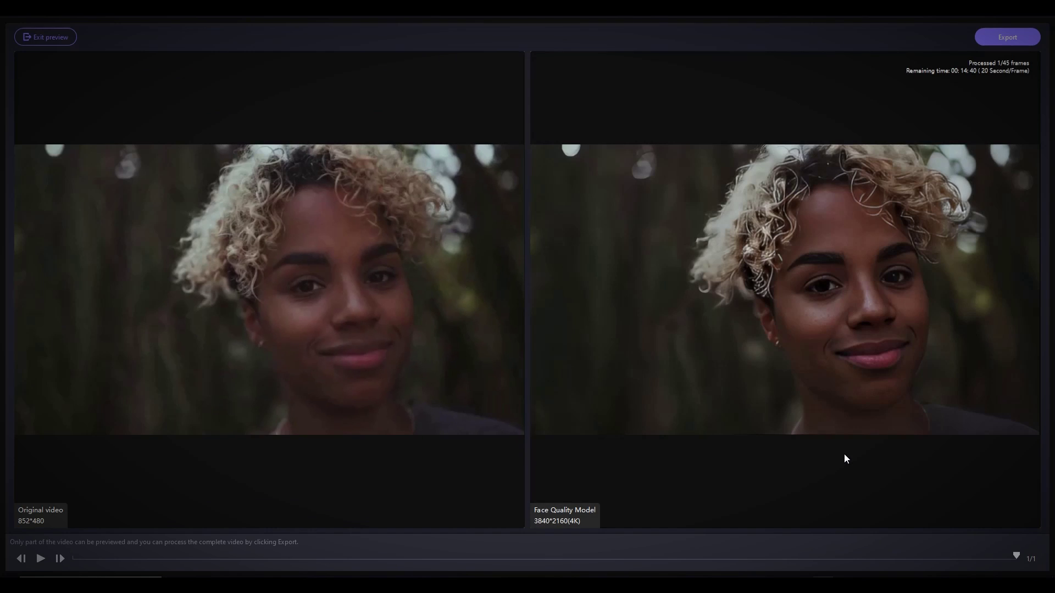
scroll(341, 337, up, 5)
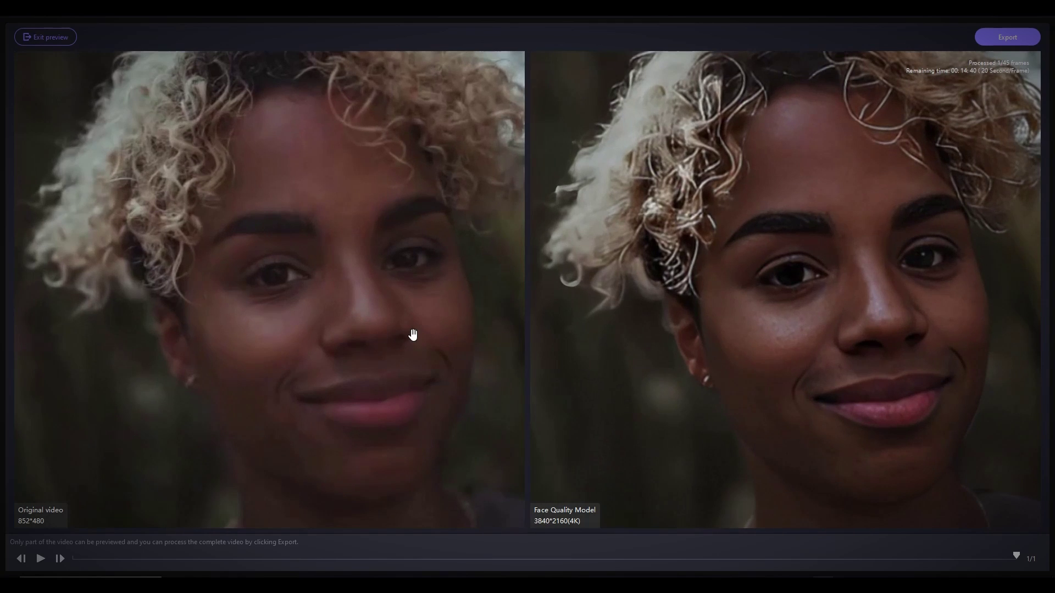
drag(413, 334, 353, 337)
scroll(349, 334, down, 3)
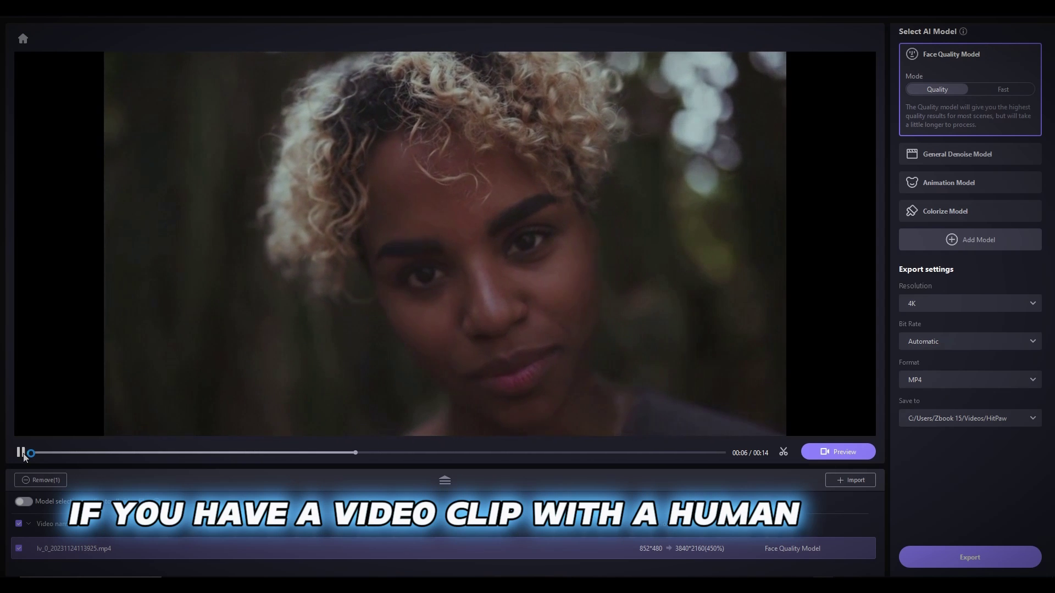
- Pause the portrait at 00:07, generate a new preview there, then return to the editor
click(21, 452)
click(833, 452)
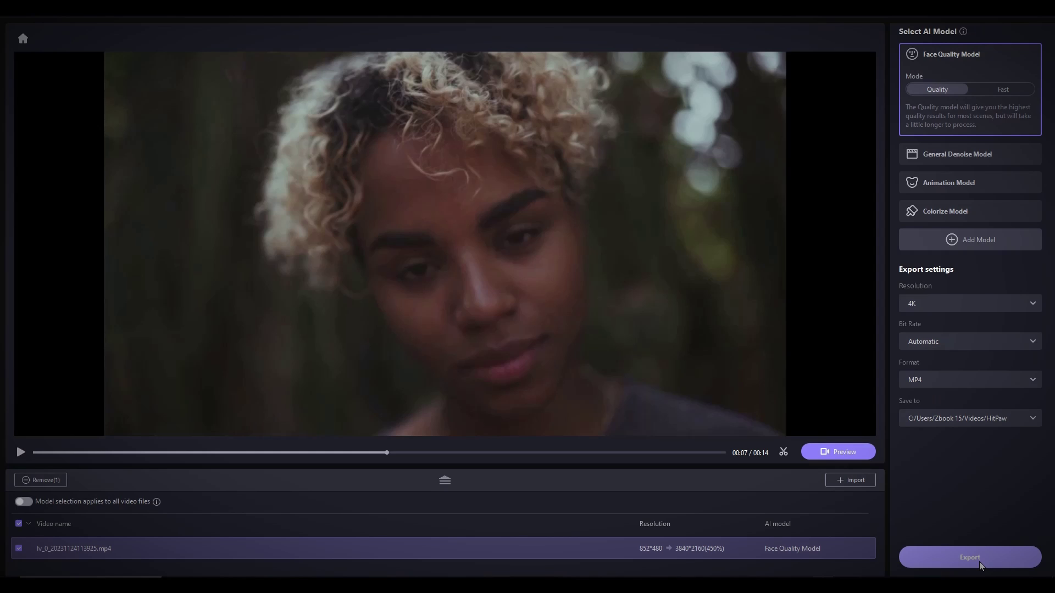
click(980, 561)
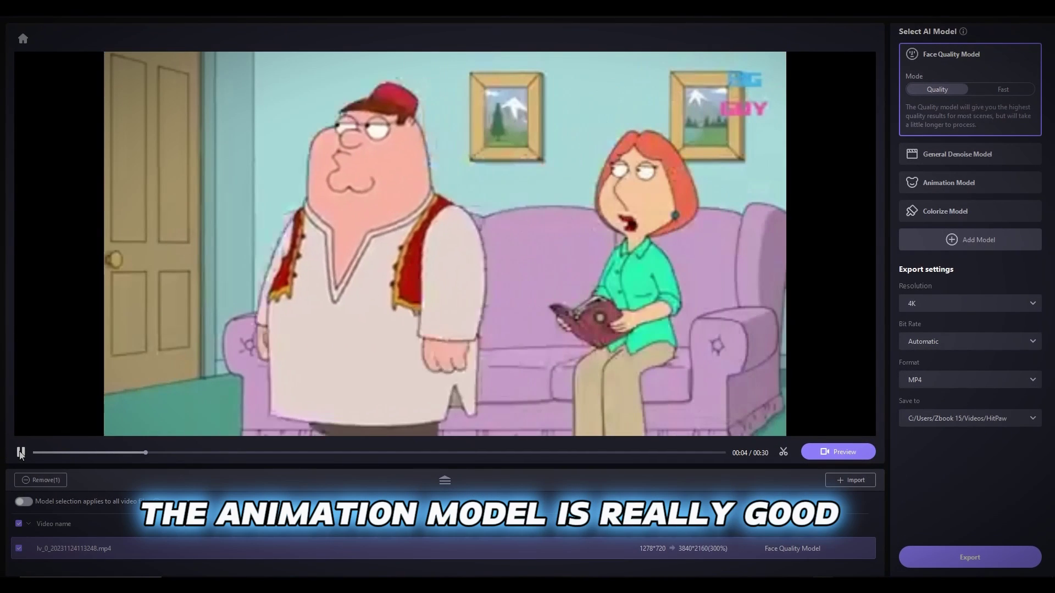
- Pause the cartoon clip and apply the Animation Model to it
click(20, 452)
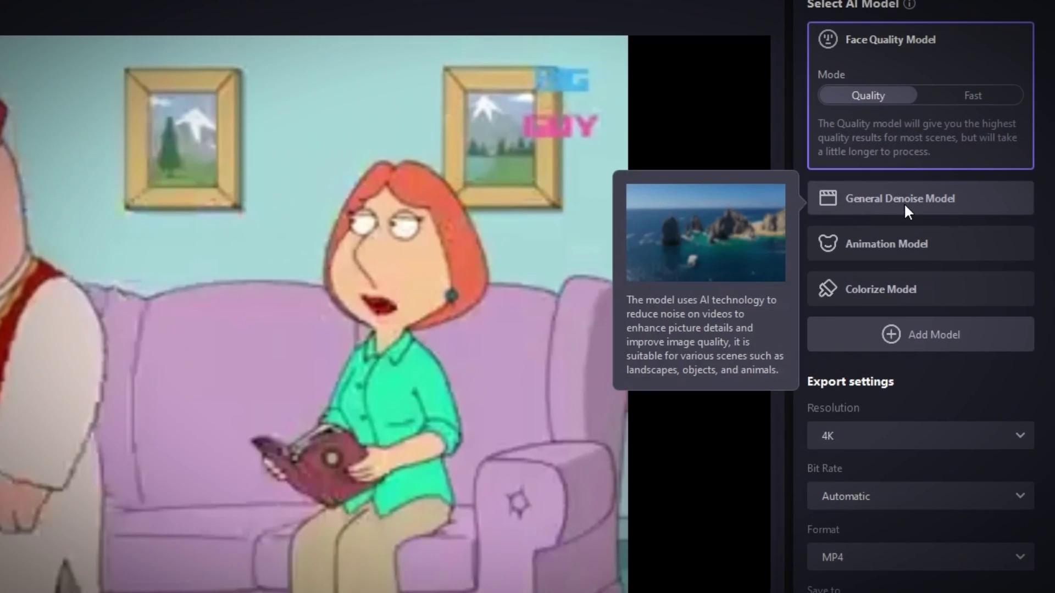
mouse_move(960, 184)
click(903, 243)
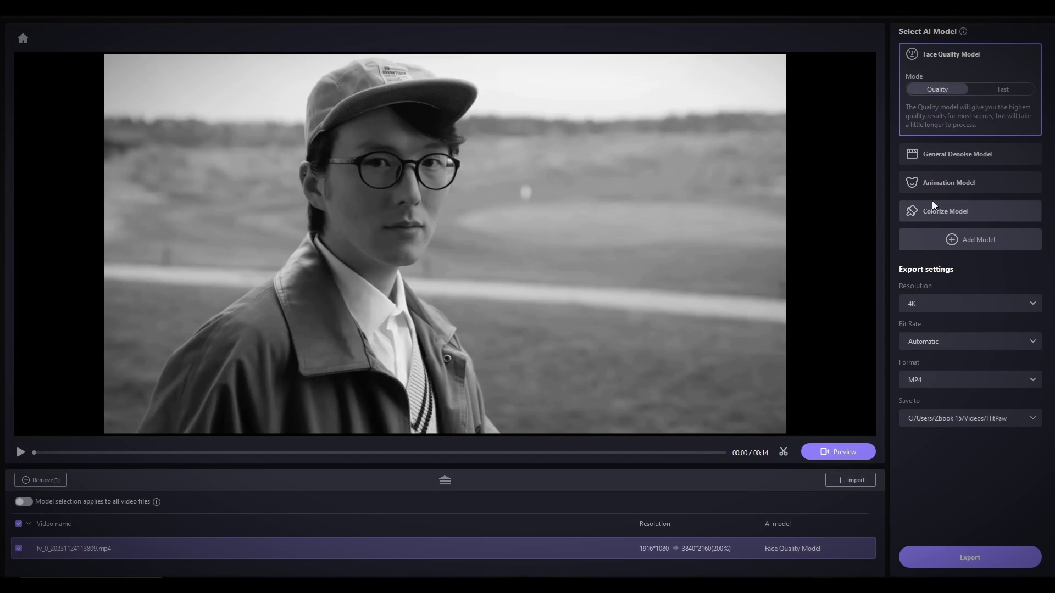
- Switch the black-and-white clip to the Colorize Model and play its before/after preview
click(940, 210)
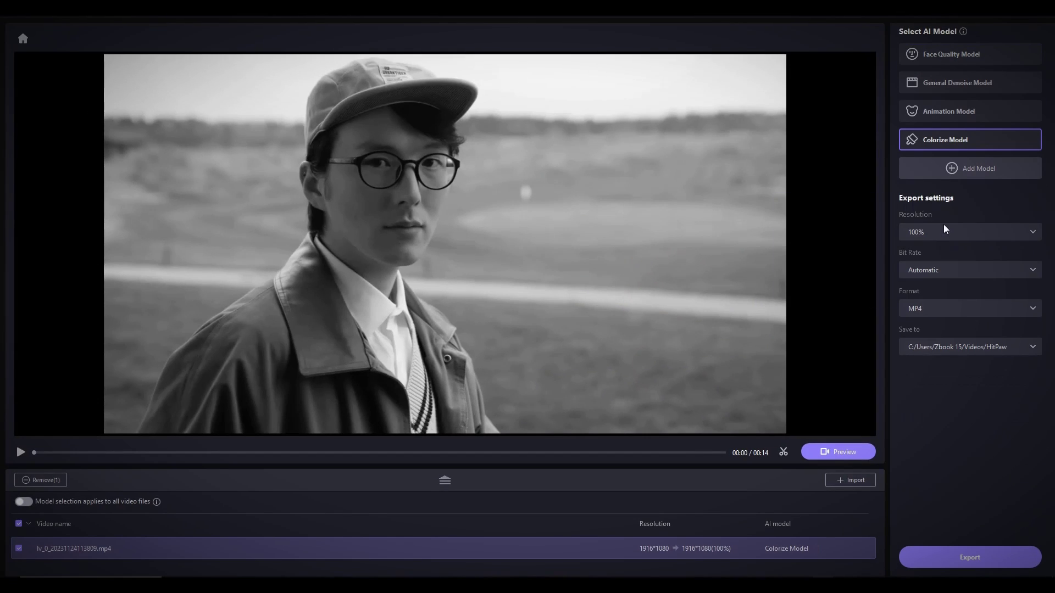
click(839, 452)
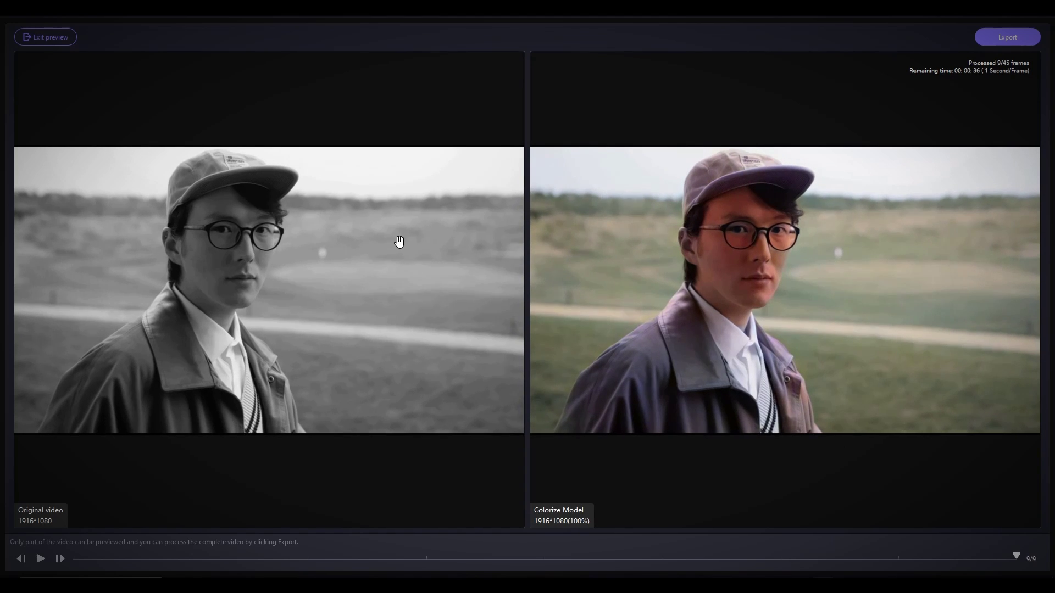
click(41, 559)
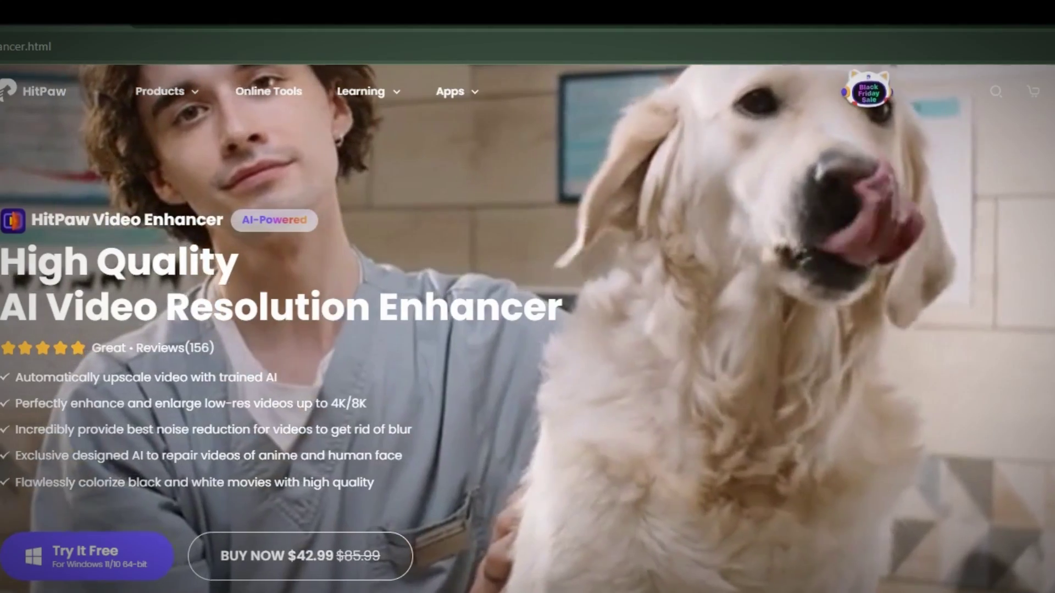
- Scroll the Video Enhancer product page down to the General Denoise Model section
scroll(528, 329, down, 3)
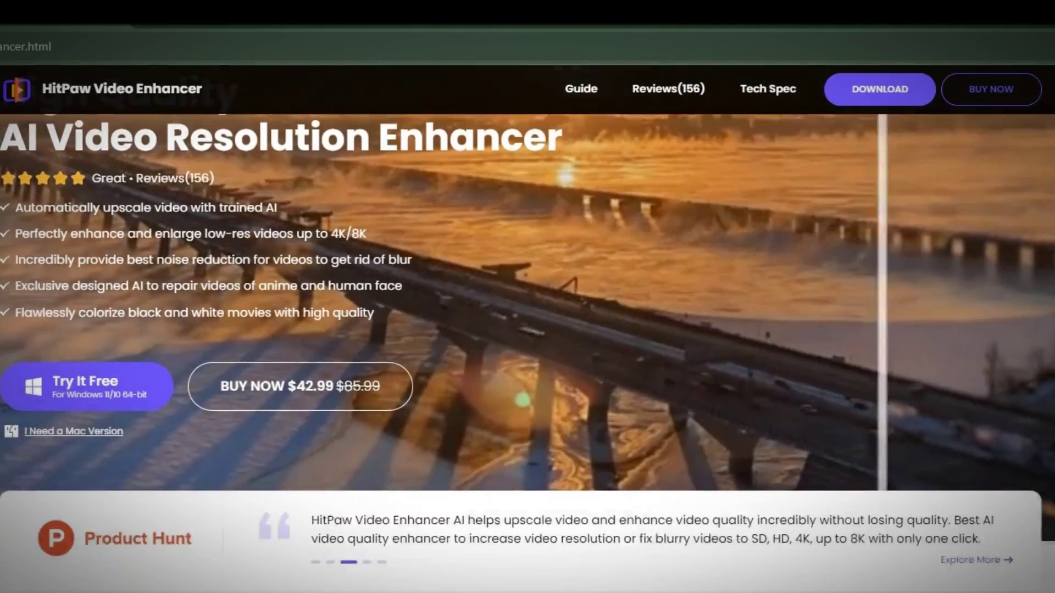
scroll(528, 352, down, 9)
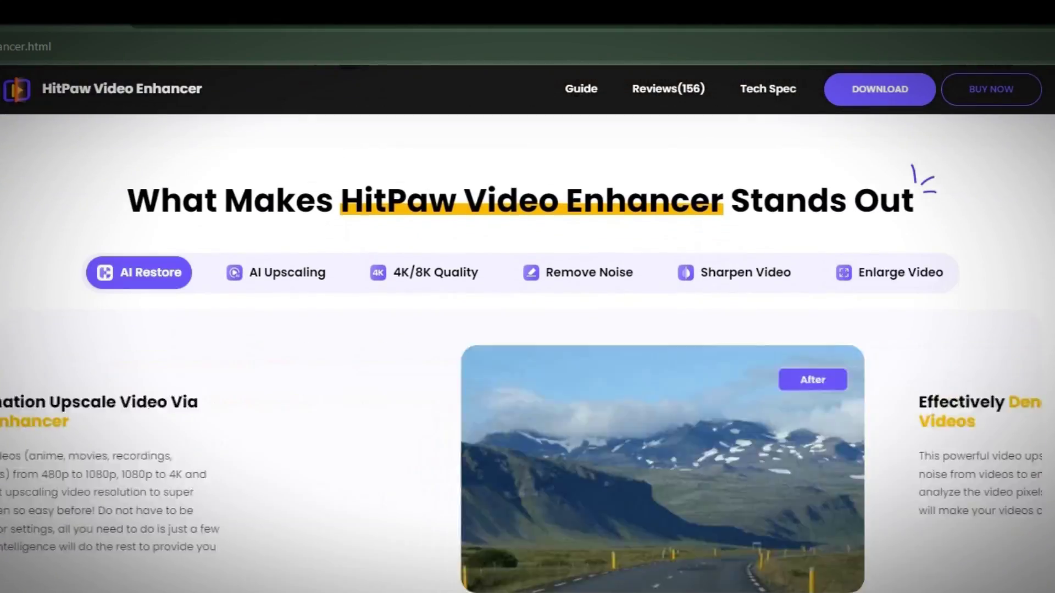
scroll(527, 352, down, 13)
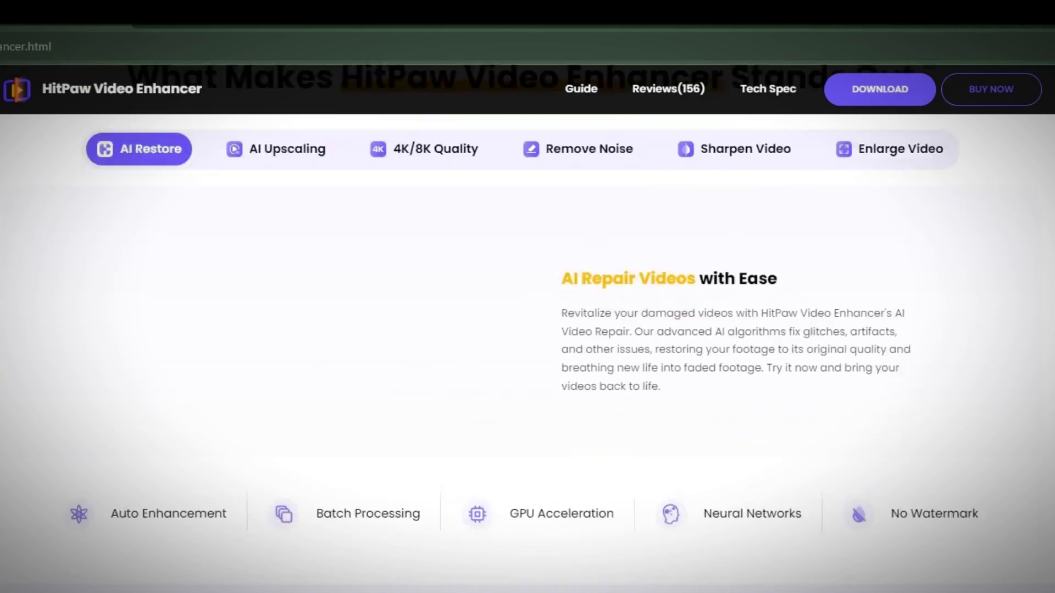